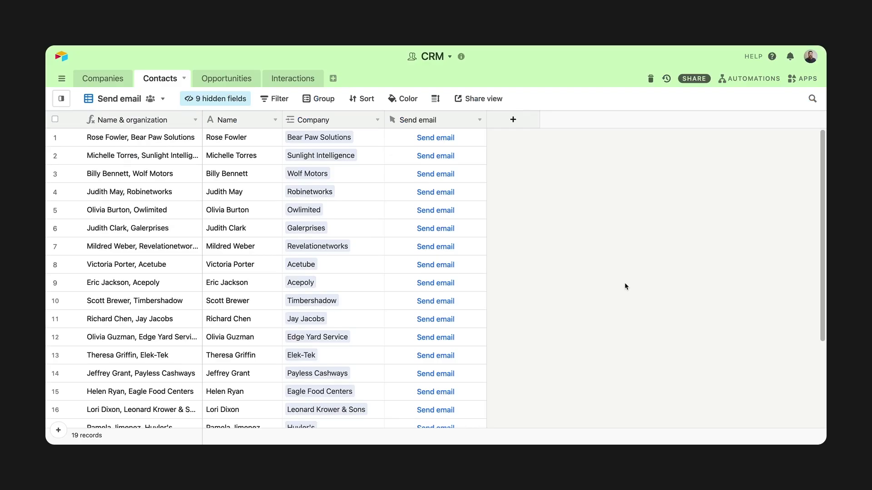
Send the newsletter email to the third contact through SendGrid, then open the New user guide slide
left_click(452, 175)
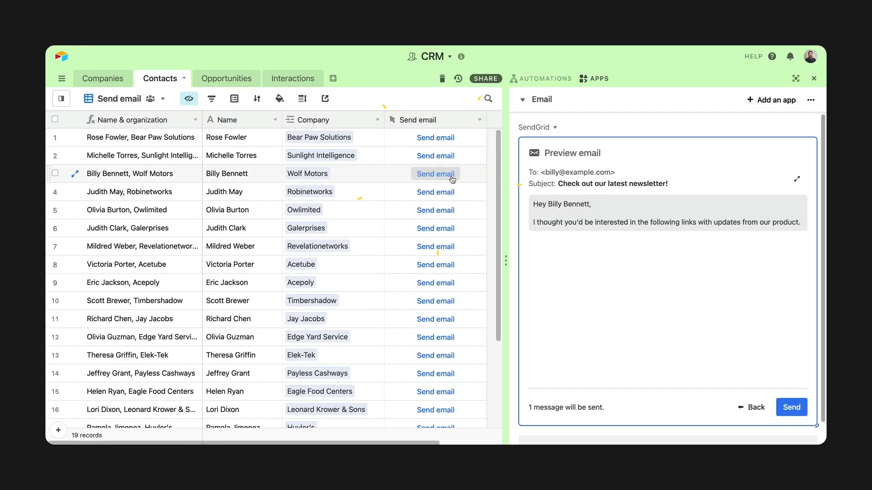
left_click(792, 407)
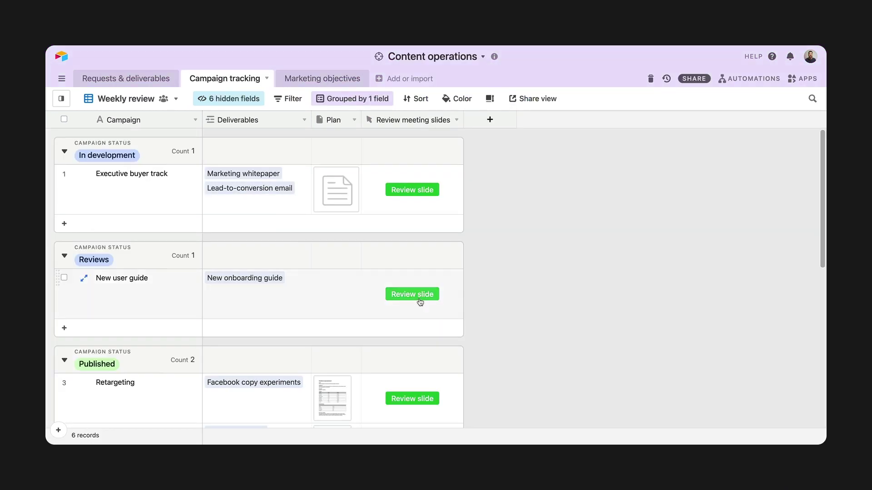
left_click(418, 301)
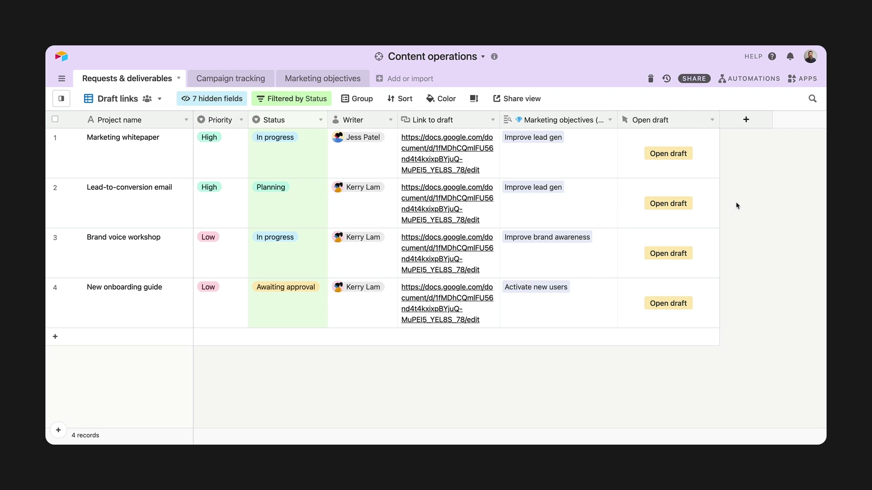
Add a new Button-type field named 'Open draft' with its button label changed to 'Open draft'
left_click(683, 303)
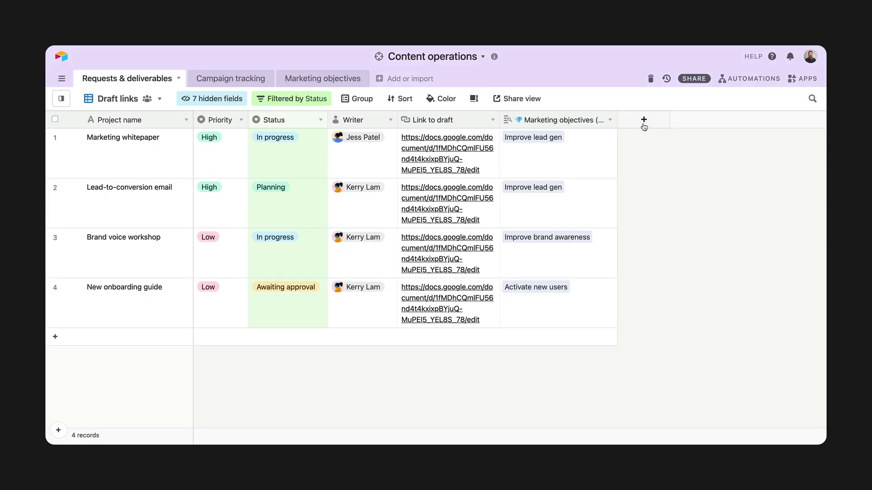
left_click(643, 119)
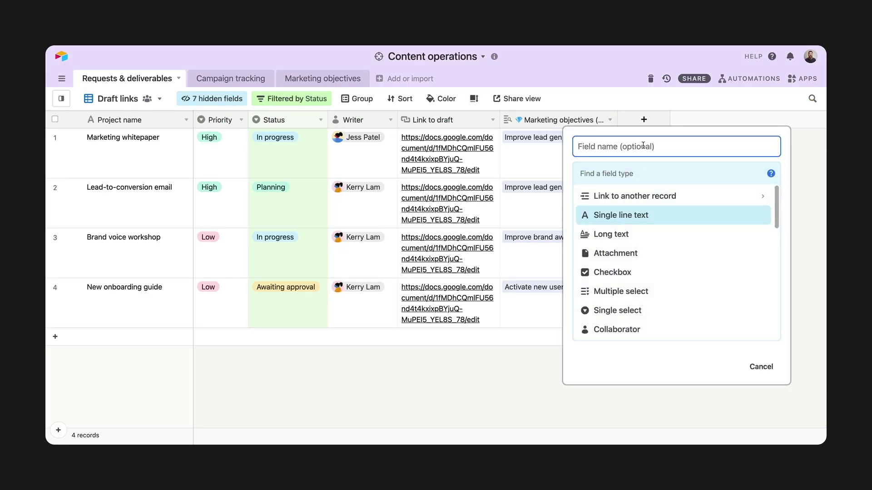
type("Open draft")
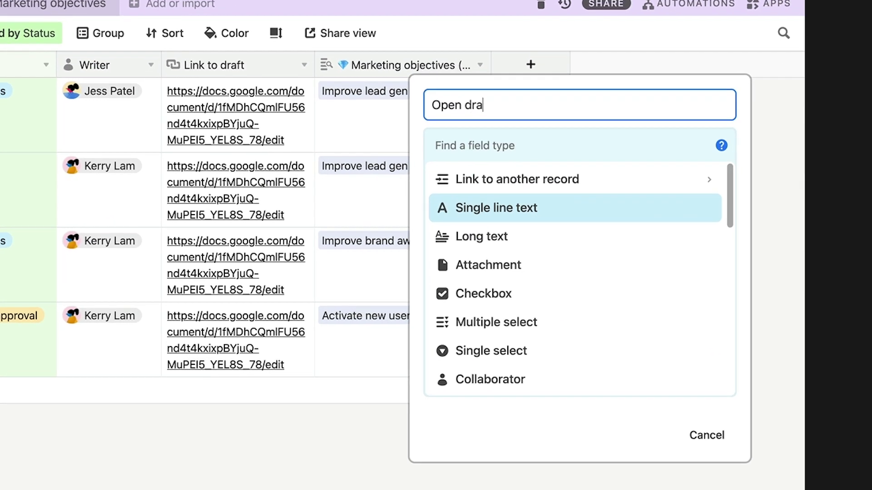
left_click(522, 135)
type("butt")
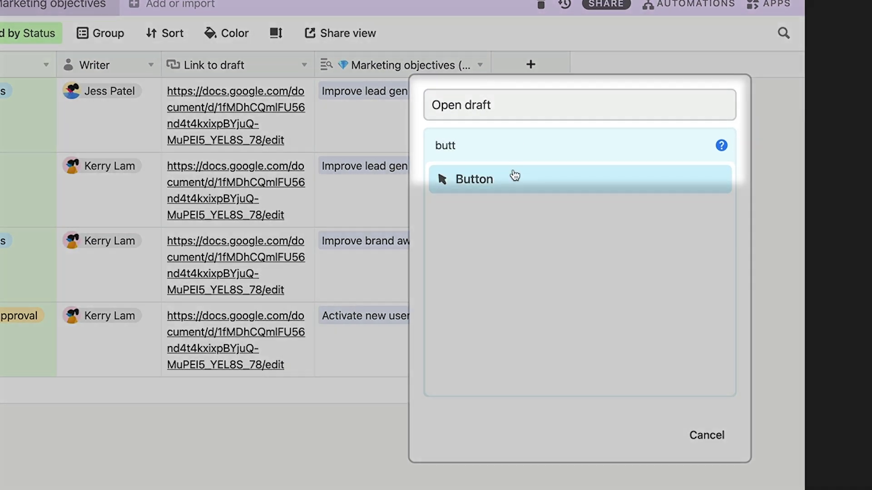
left_click(515, 177)
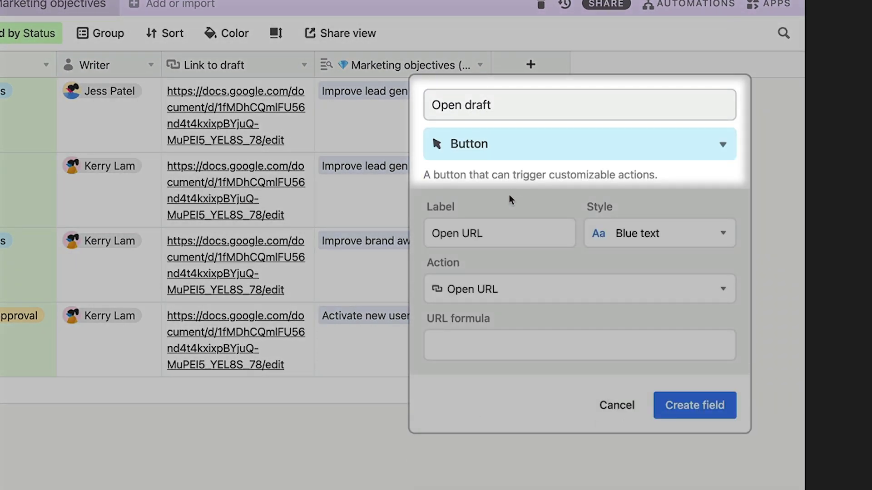
double_click(491, 242)
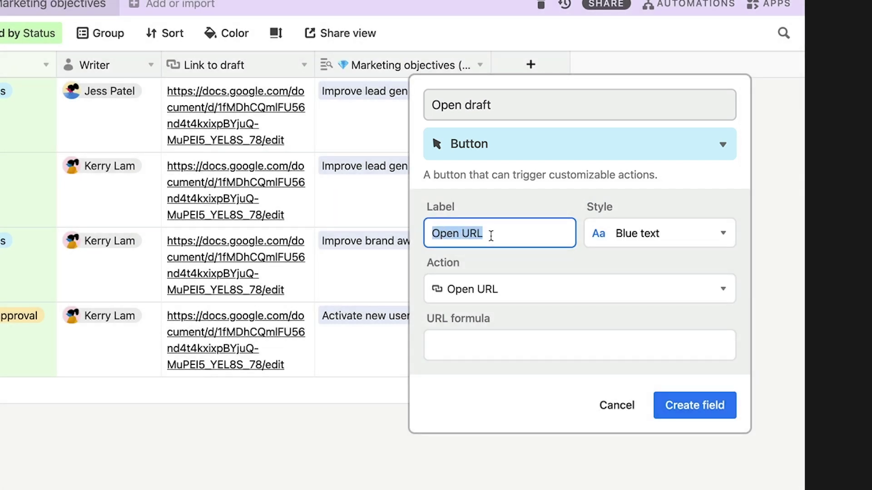
key("BackSpace")
key("BackSpace")
type("draft")
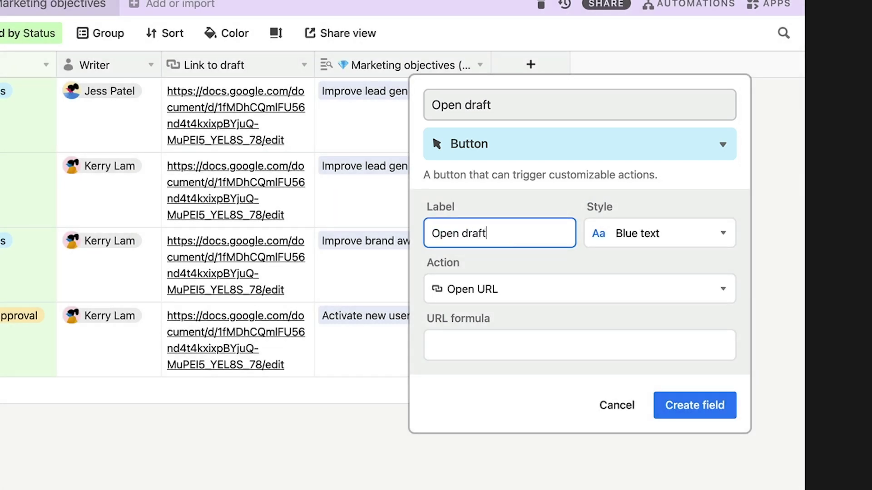
Make the buttons Light yellow with URL formula {Link to draft}, create the field, and test it
left_click(607, 237)
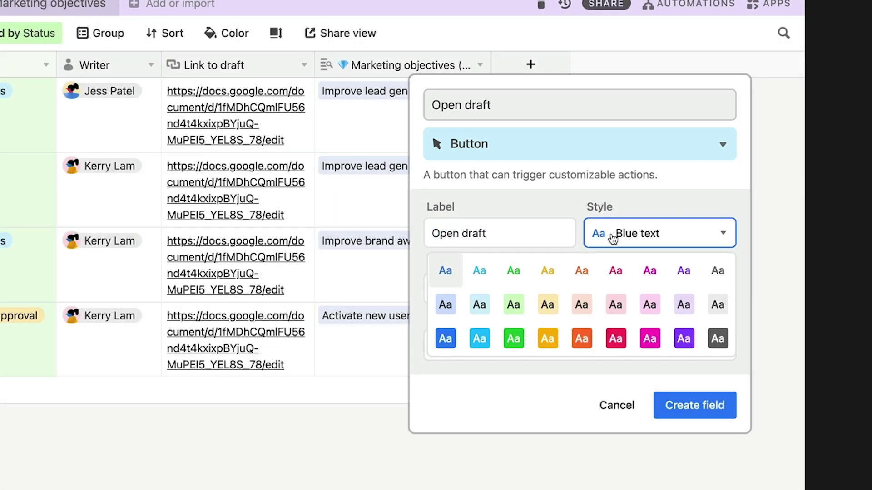
left_click(551, 303)
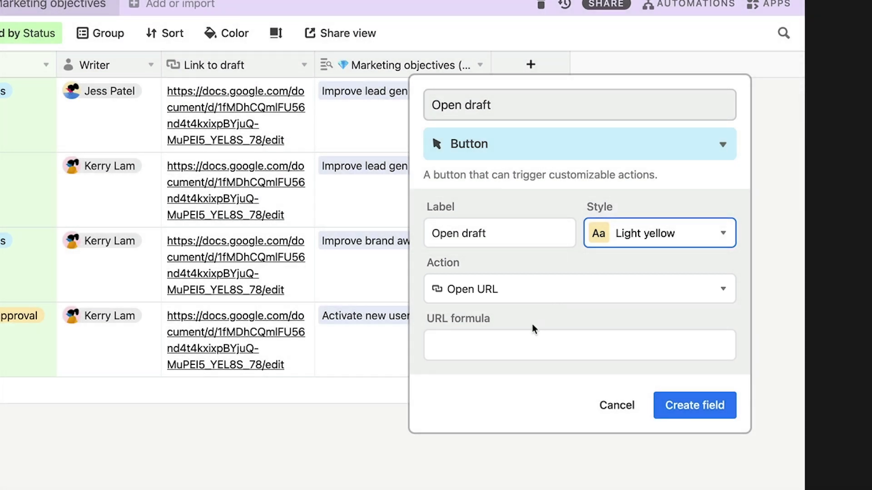
left_click(511, 342)
type("li")
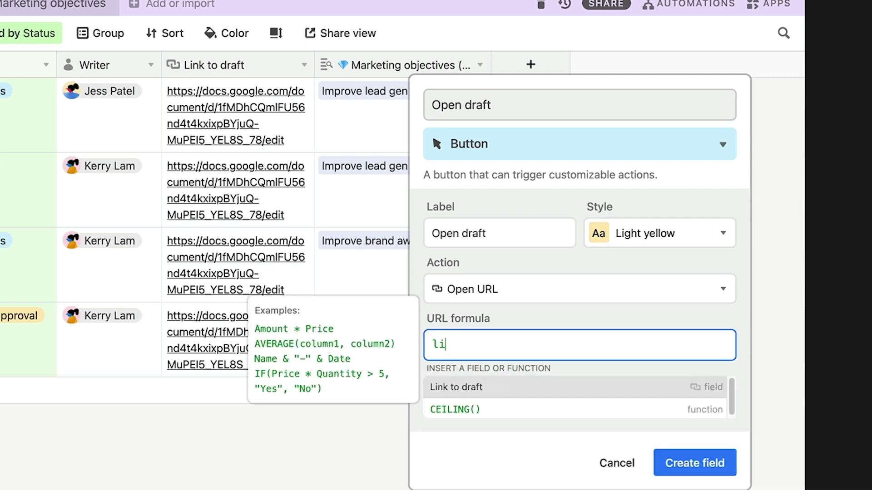
type("nk")
left_click(516, 388)
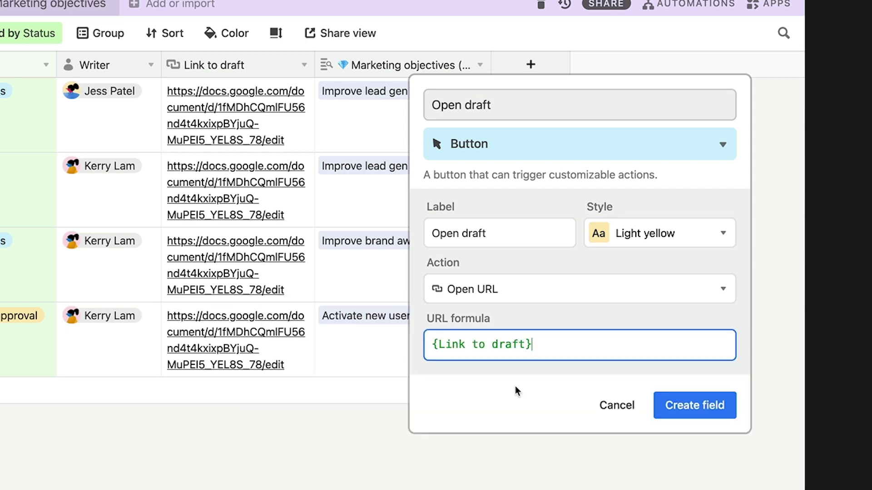
left_click(680, 402)
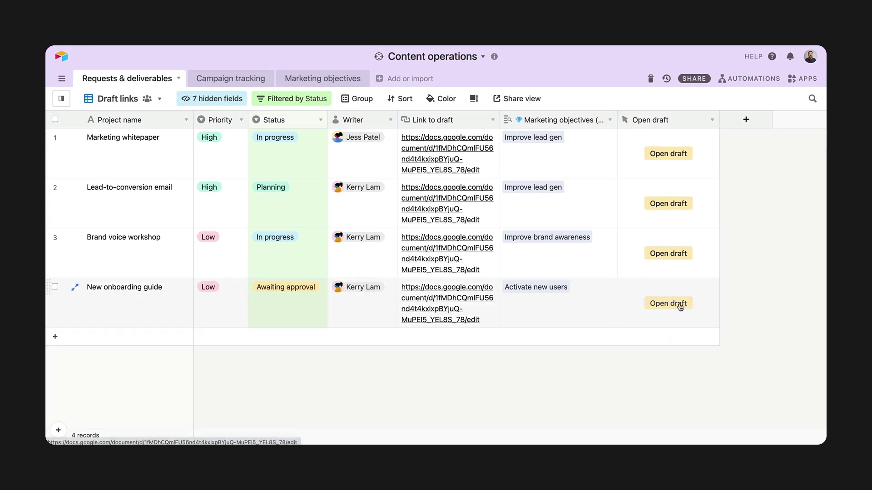
left_click(680, 303)
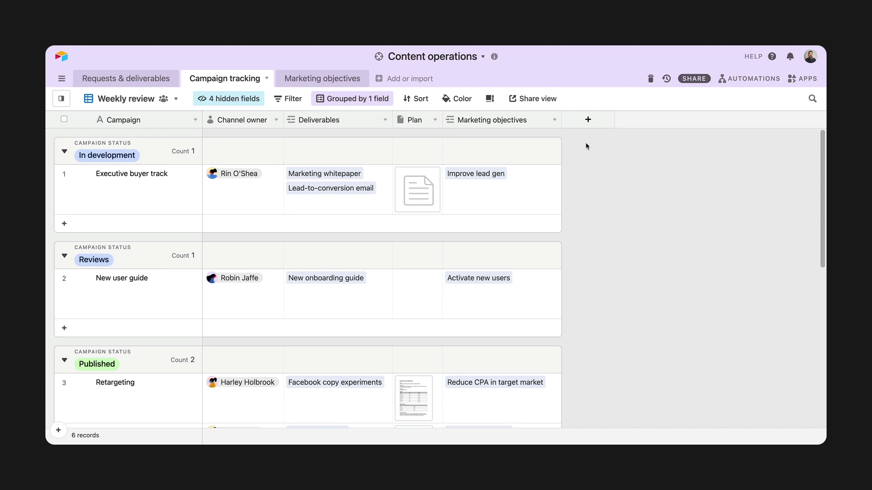
Start a Button field named 'Review slides' in Campaign tracking with the label 'Review slide'
left_click(587, 121)
type("Review slides")
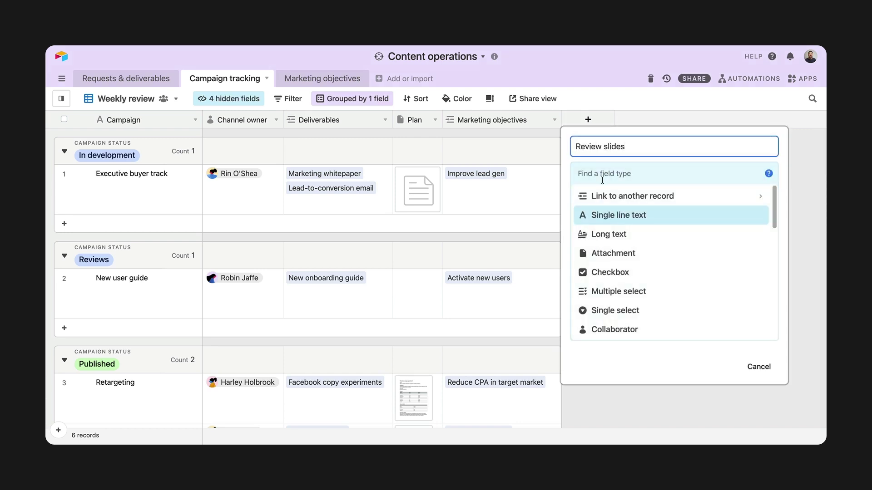
key("Tab")
type("butt")
key("Return")
key("Tab")
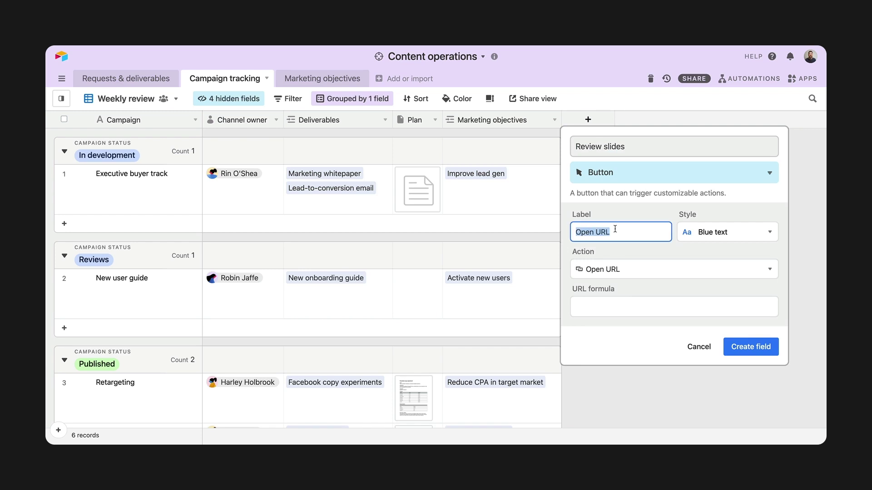
type("Review slide")
Style the Review slide buttons Solid green and set the action to Open in page designer
left_click(736, 238)
left_click(633, 298)
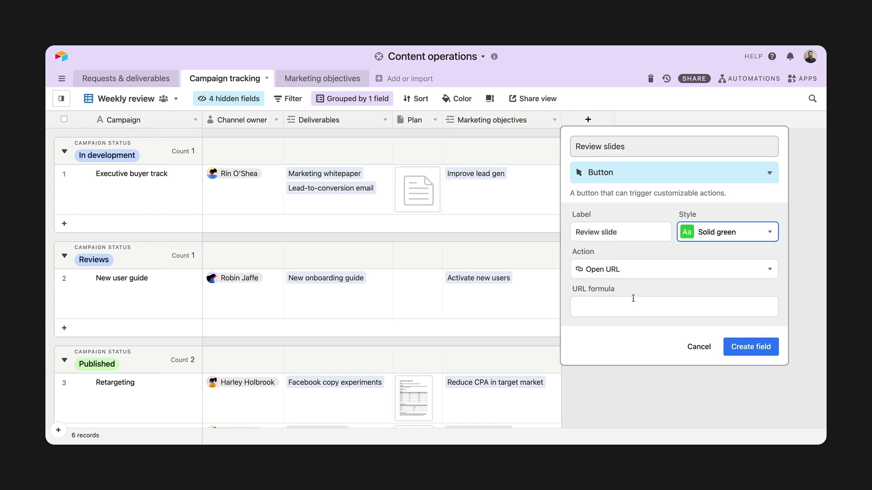
left_click(633, 273)
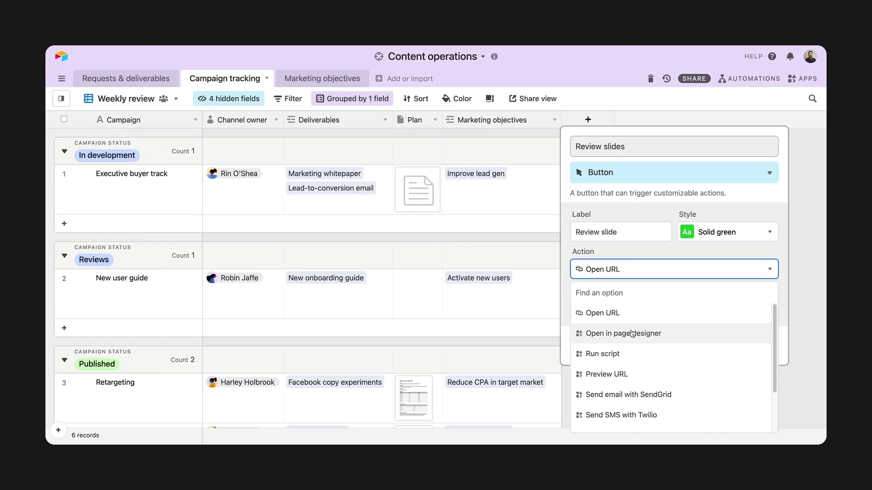
left_click(631, 332)
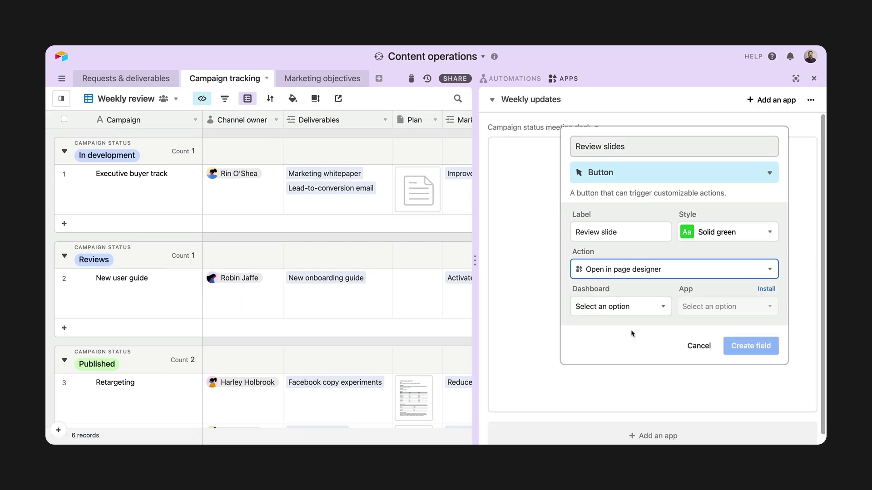
Target the Weekly updates dashboard's Campaign status meeting deck, create the field, and preview slides
left_click(628, 315)
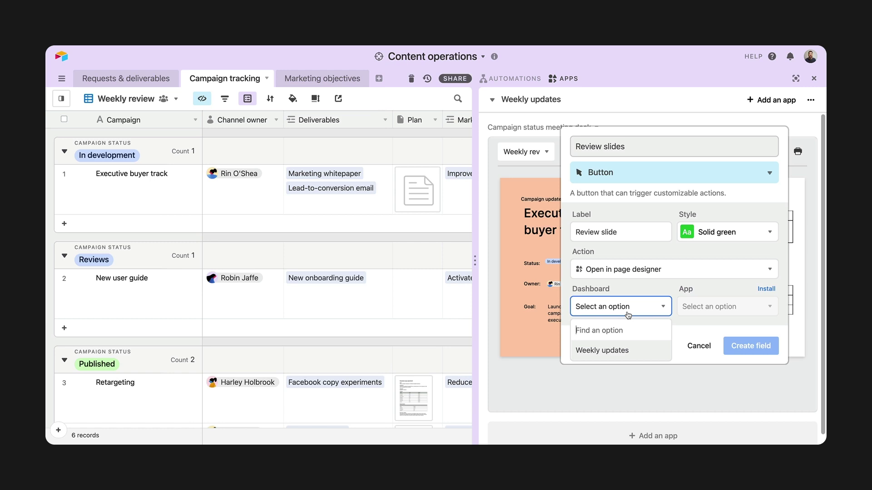
left_click(631, 352)
left_click(688, 313)
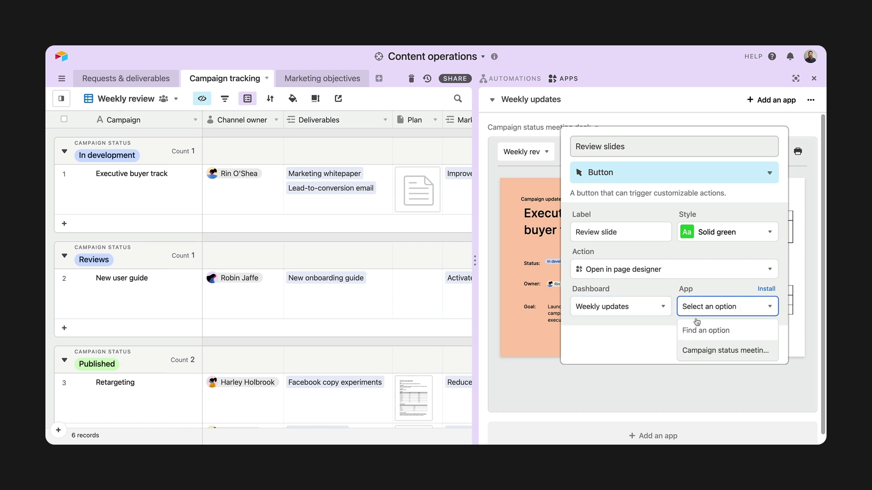
left_click(708, 349)
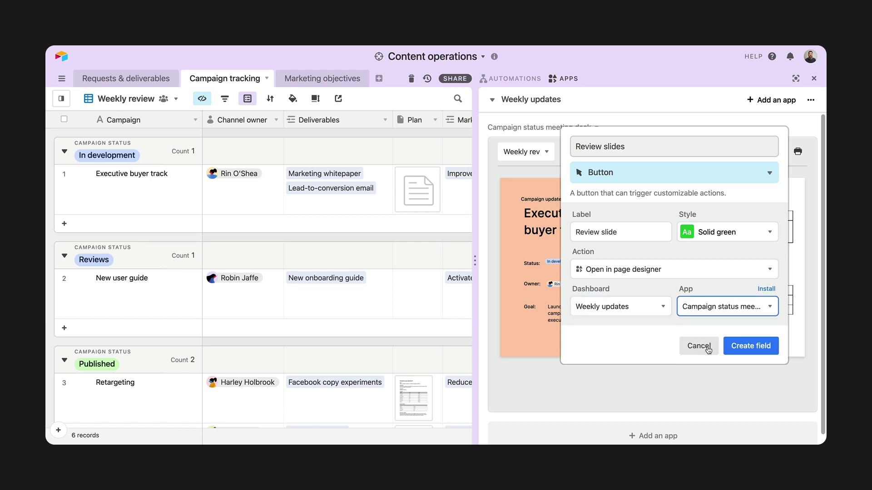
left_click(758, 348)
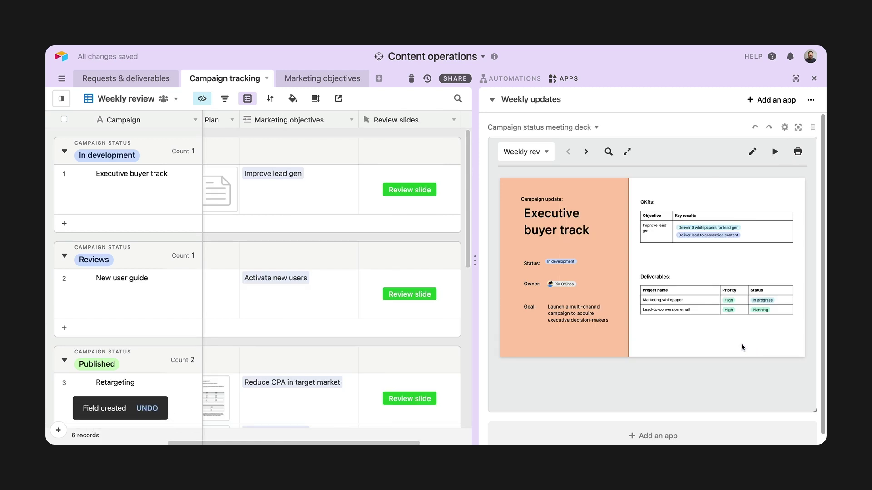
left_click(413, 295)
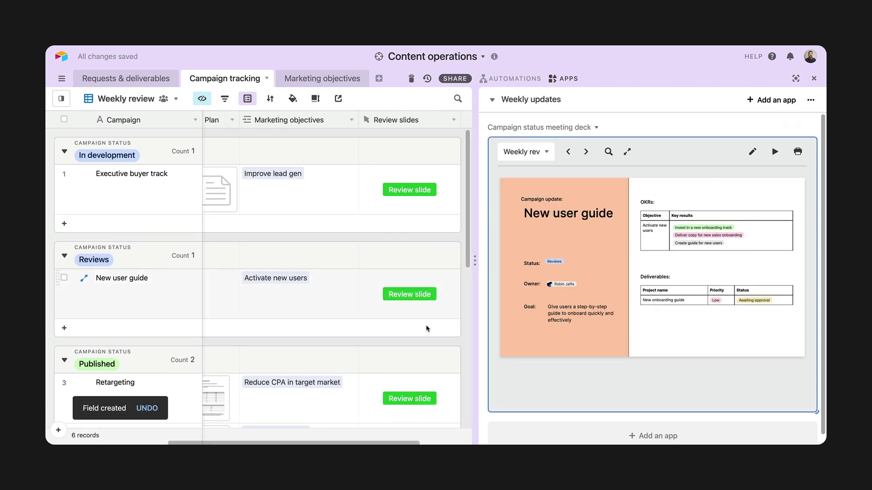
left_click(422, 400)
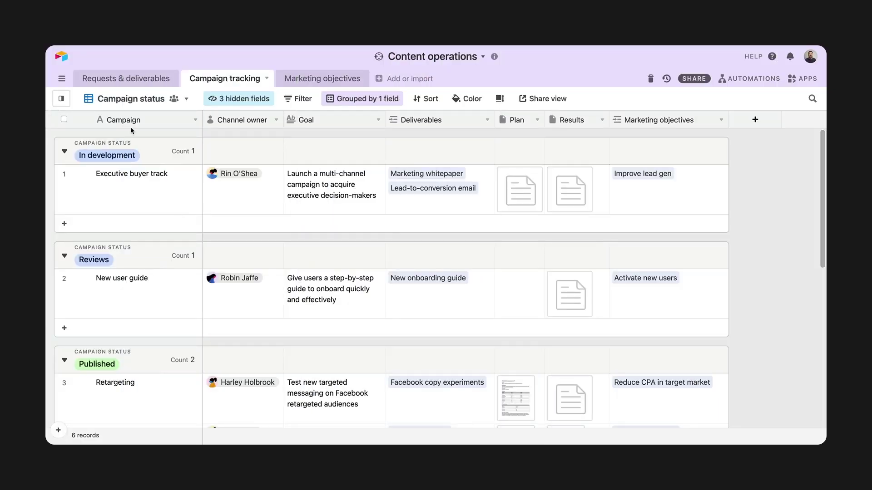
Create a new grid view named 'Weekly meeting review'
left_click(61, 98)
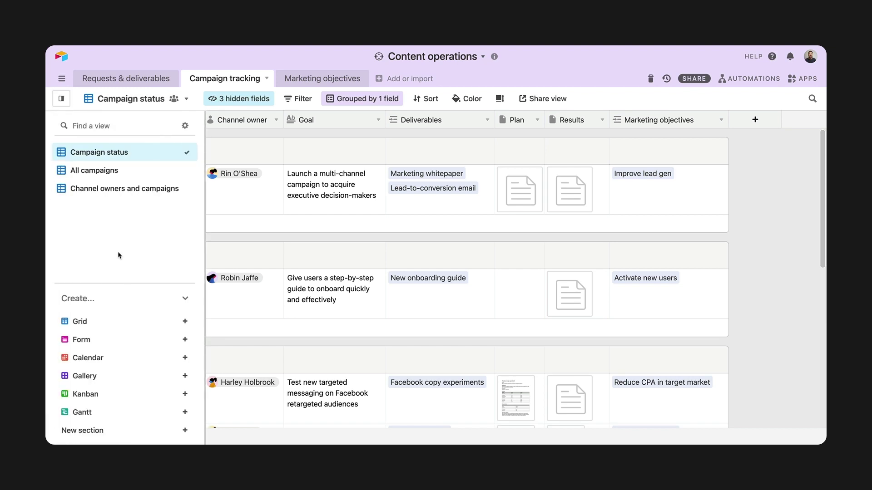
left_click(111, 323)
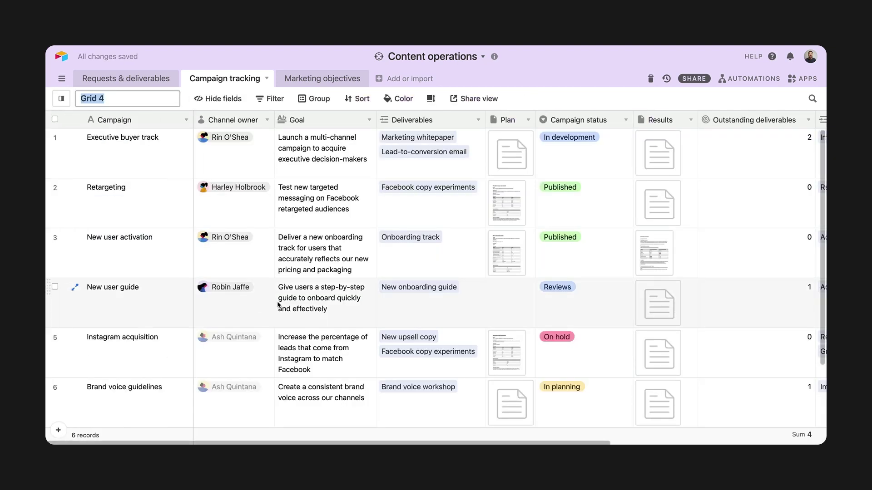
type("Weekly ")
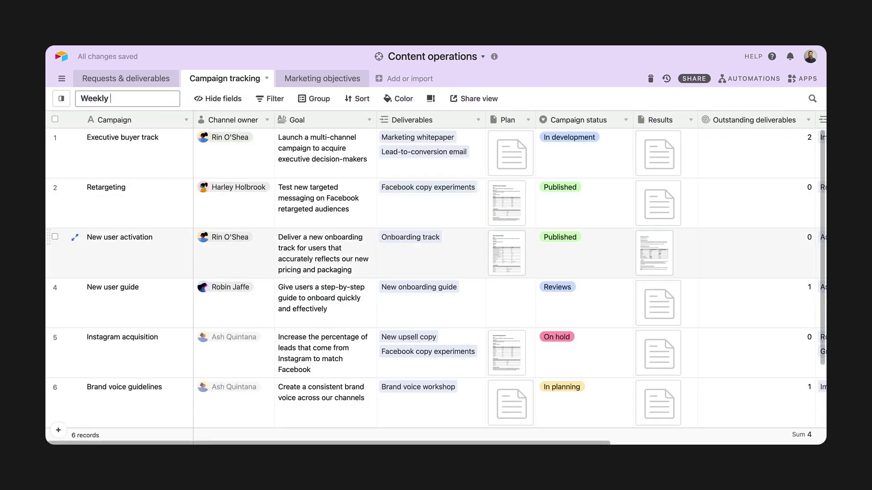
type("meeting review")
key("Return")
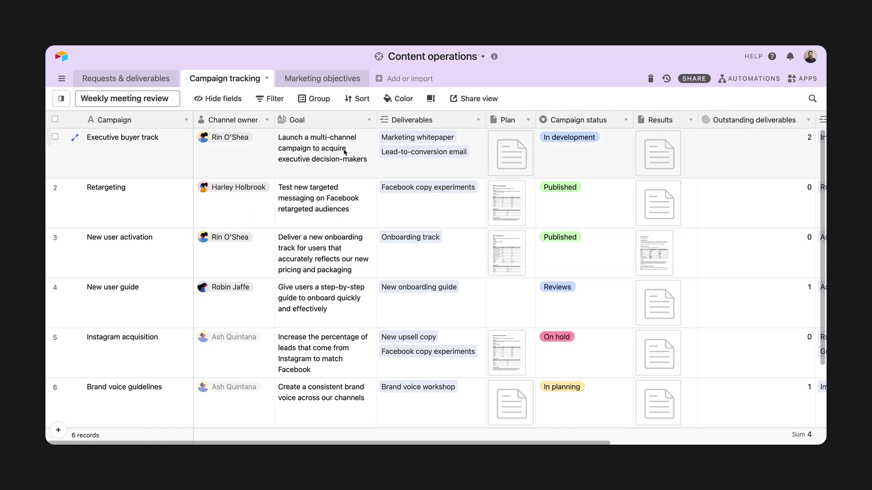
Hide all fields in the view except Review slides
left_click(261, 99)
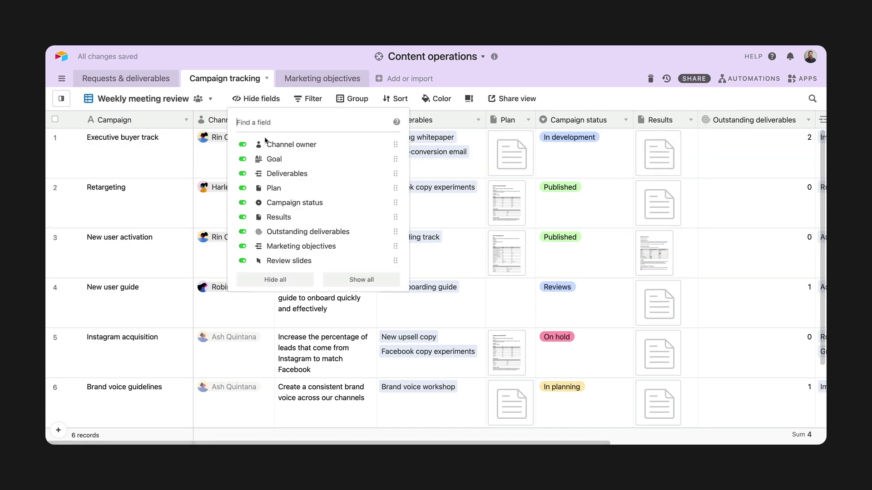
left_click(276, 281)
left_click(278, 267)
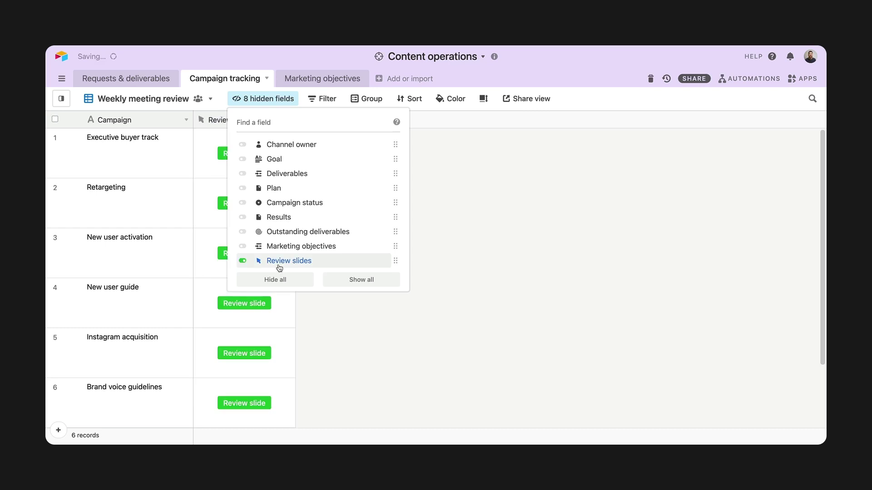
left_click(331, 311)
Group the view's records by Campaign status
left_click(366, 98)
left_click(371, 146)
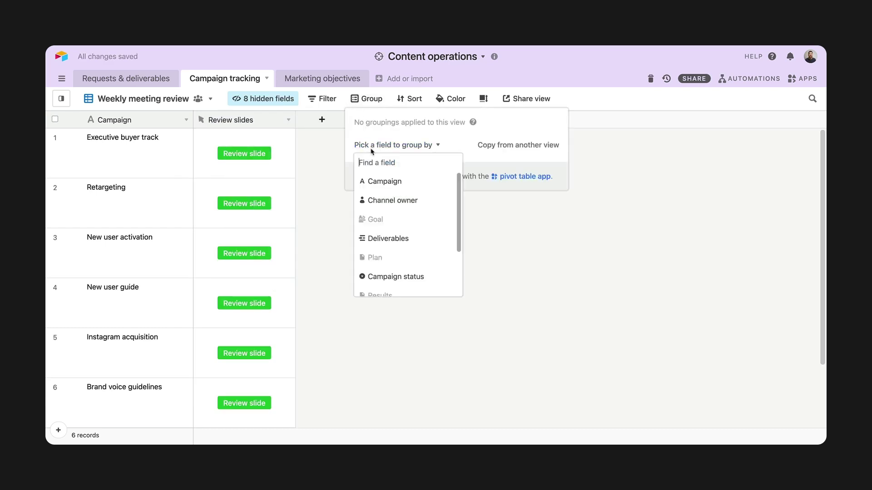
left_click(396, 276)
left_click(540, 282)
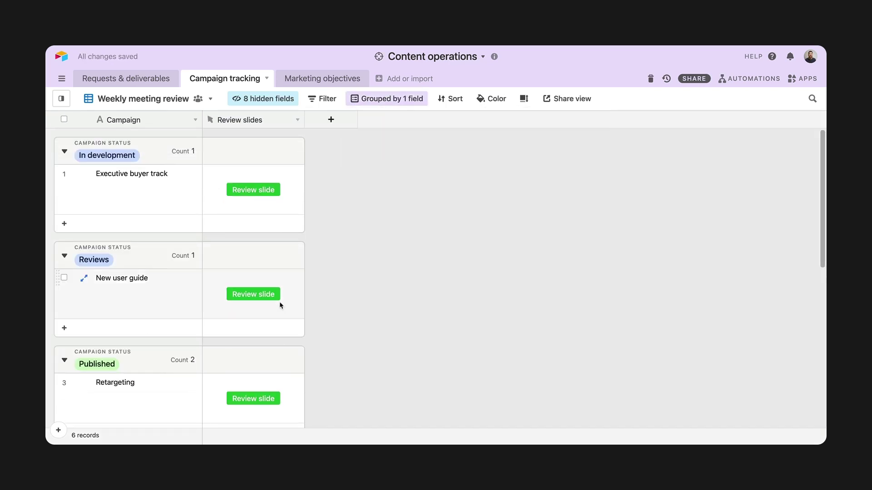
left_click(277, 298)
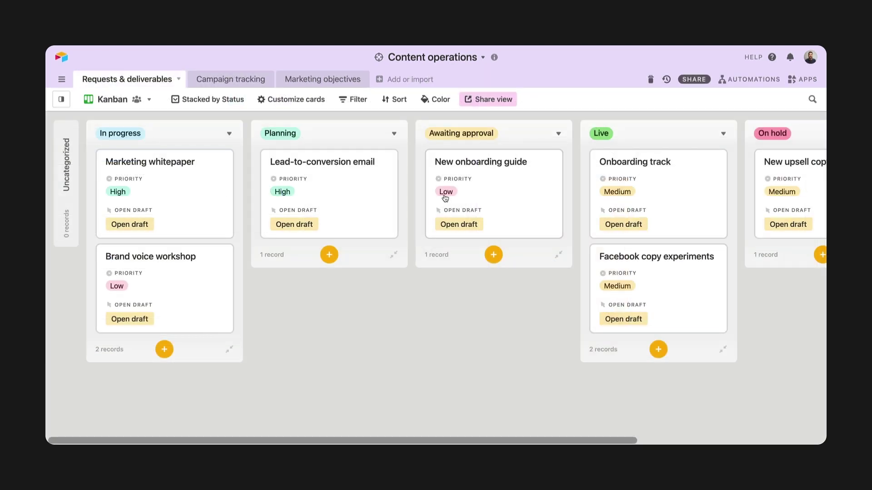
Open the Kanban's shared private link and follow a card's Open draft button to its Google Doc
left_click(472, 100)
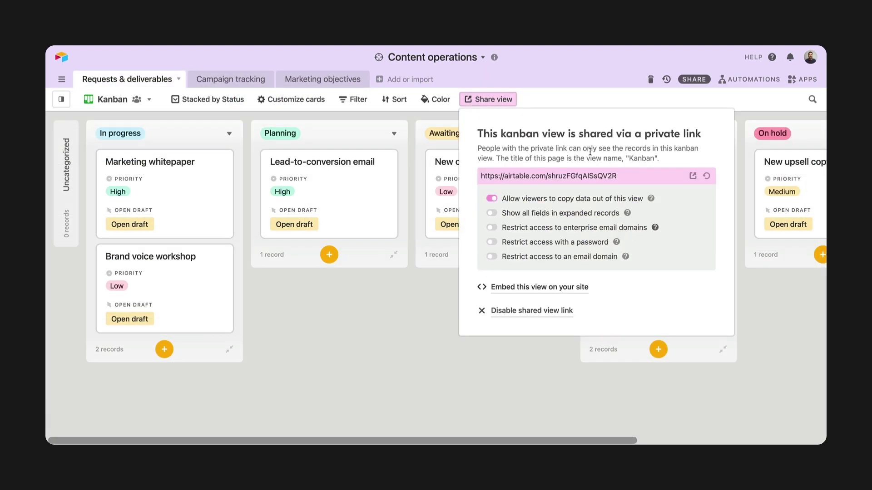
left_click(690, 177)
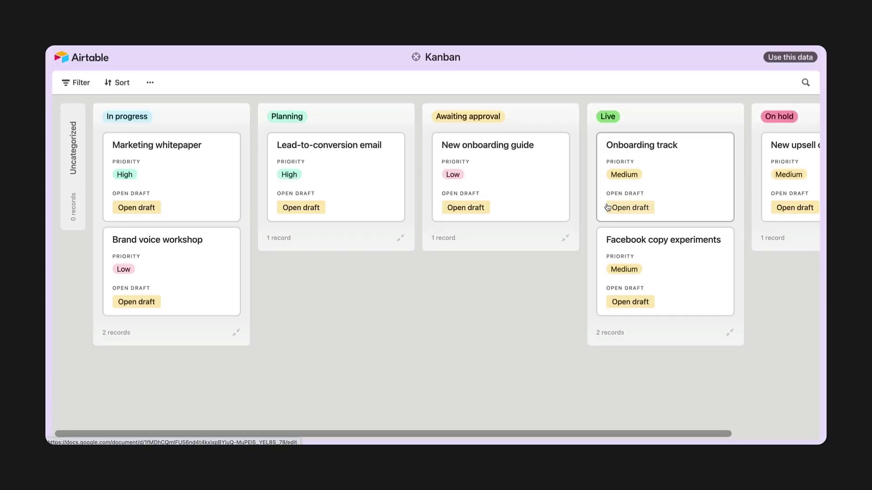
left_click(466, 214)
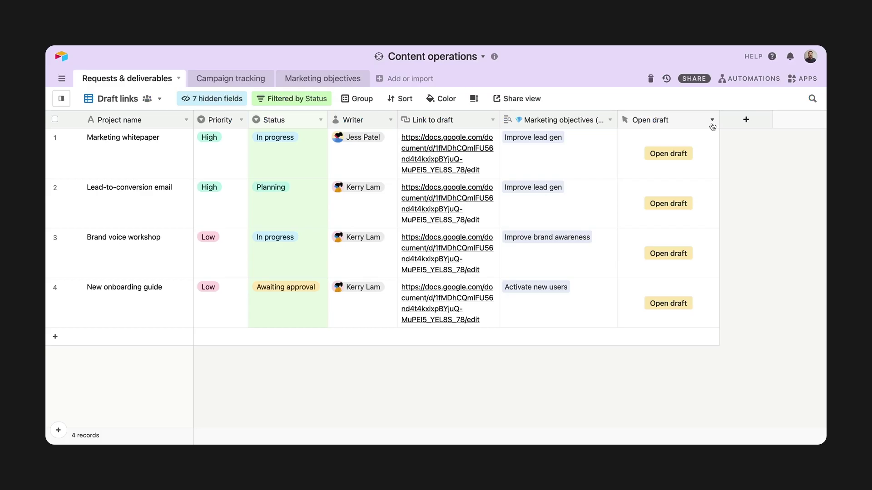
left_click(711, 120)
Change the Open draft URL formula to IF(Status="Awaiting approval",{Link to draft}), save, and test it
left_click(696, 139)
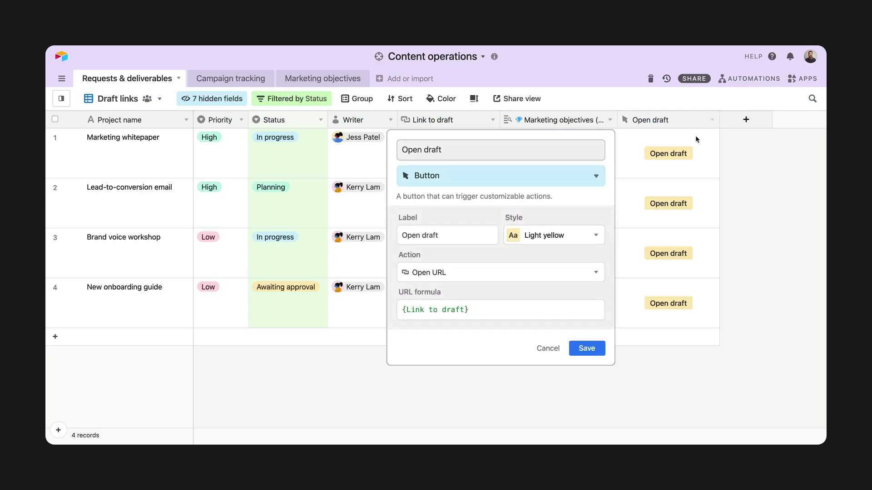
left_click_drag(493, 312, 397, 314)
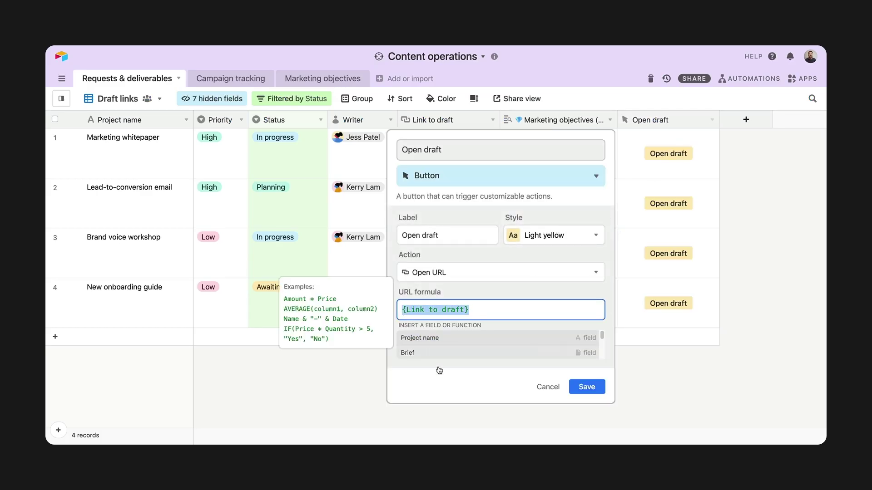
key("BackSpace")
type("IF")
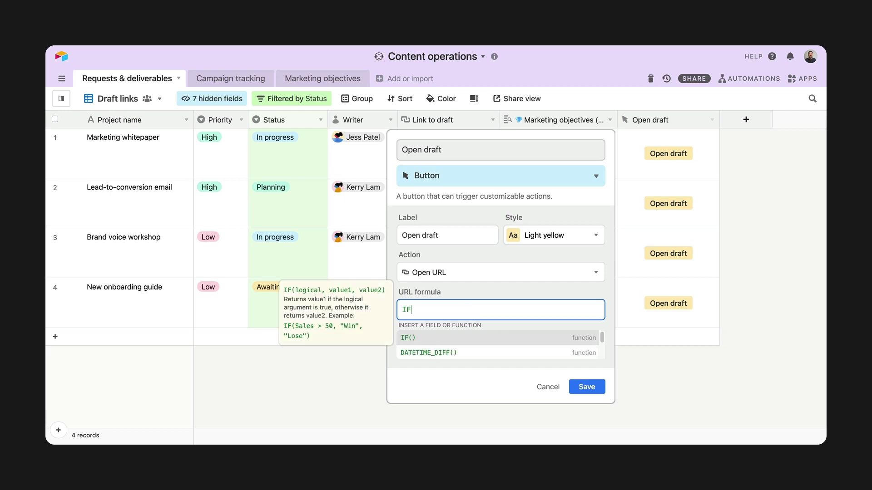
type("(Status=\"Awaiting approval\",link")
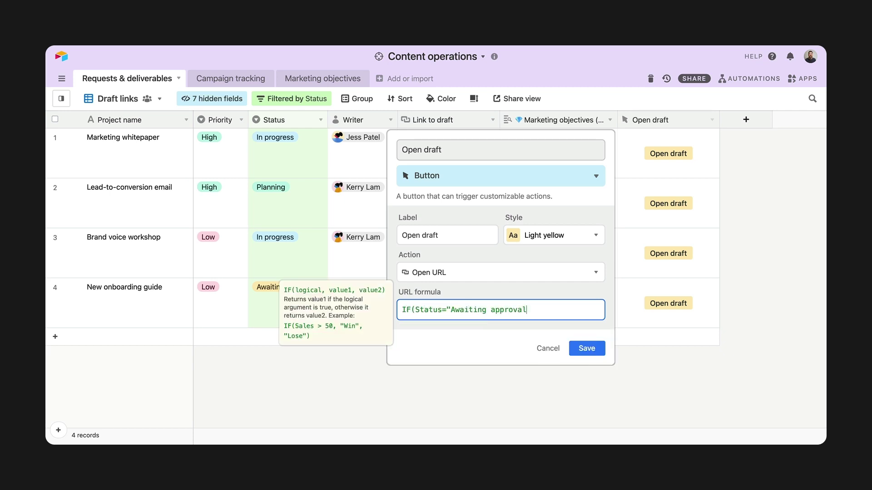
left_click(534, 339)
type(")")
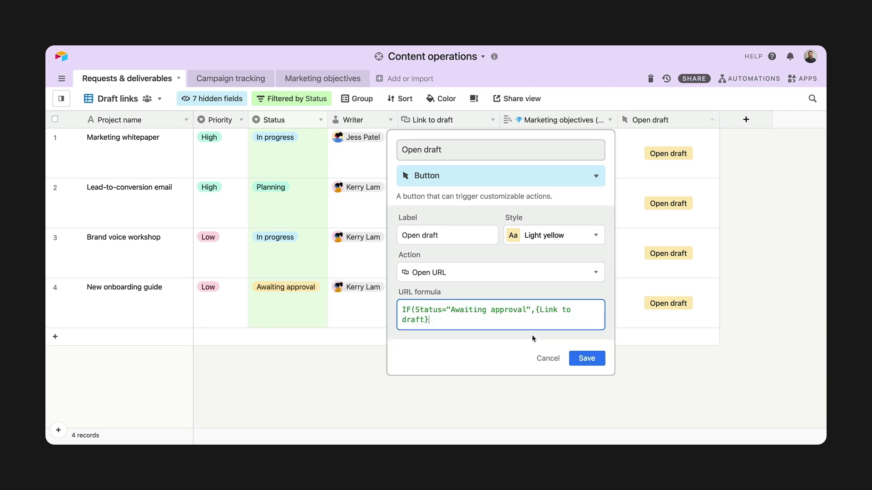
left_click(599, 361)
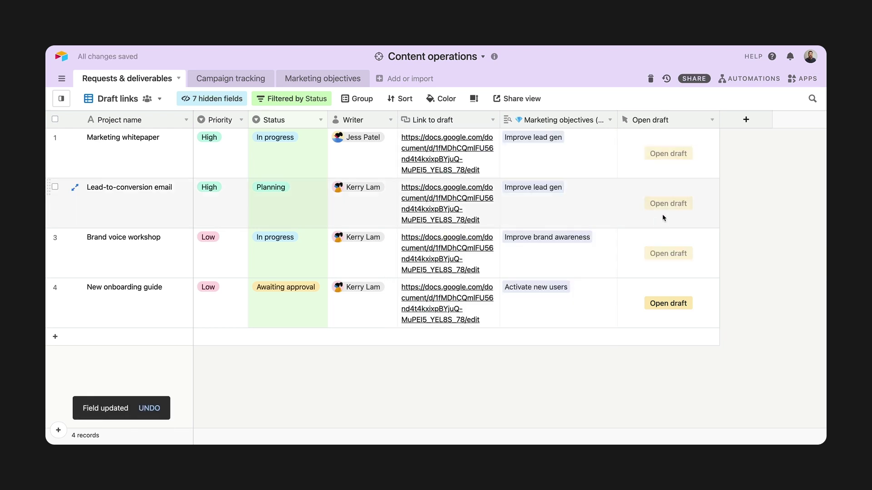
left_click(662, 214)
left_click(670, 303)
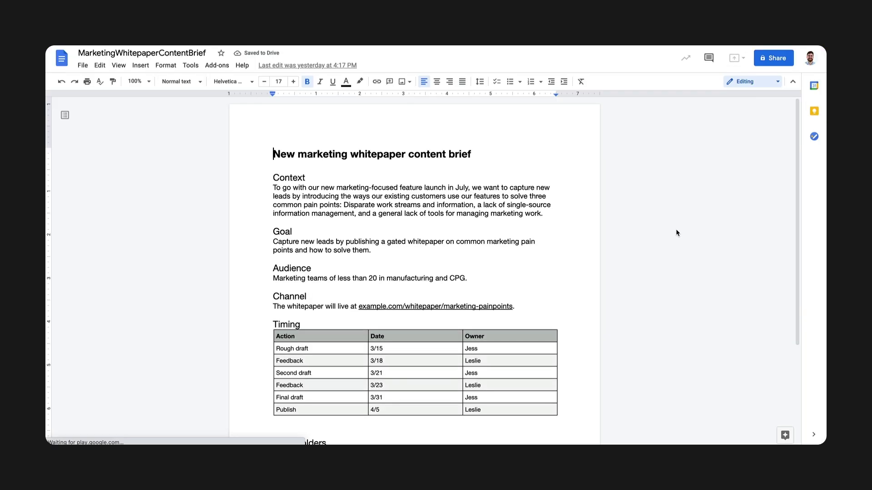